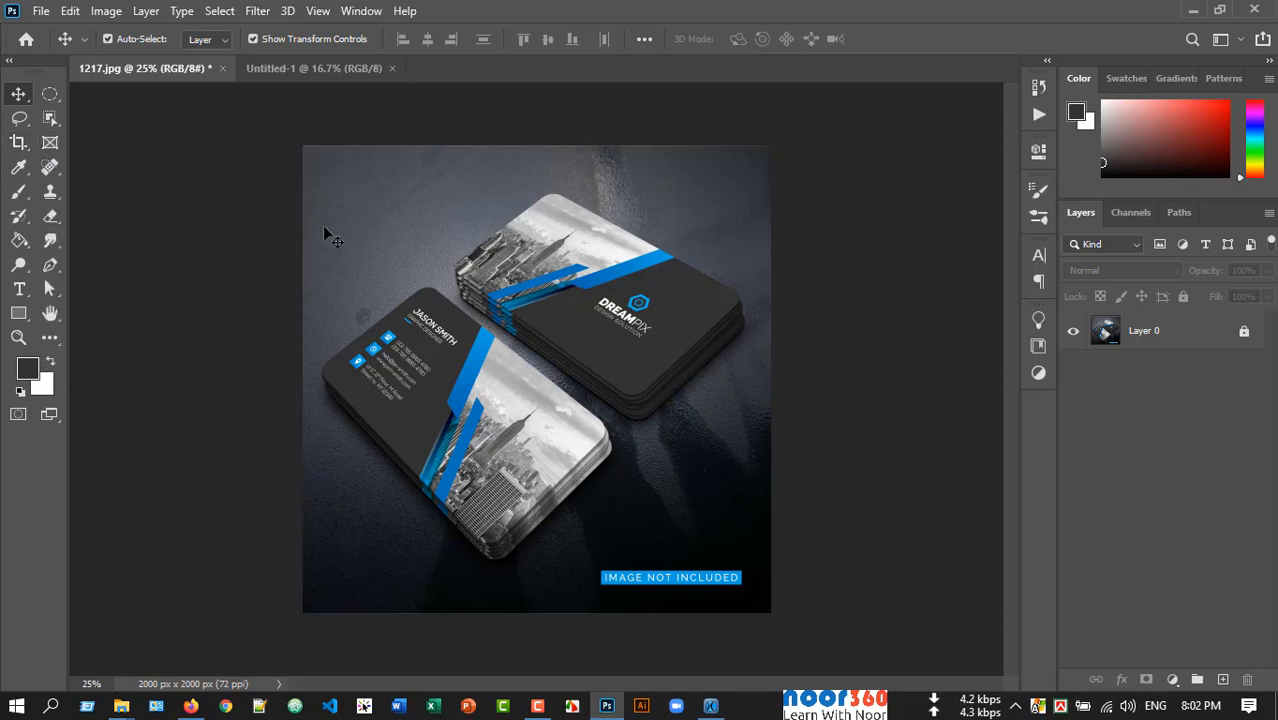
Crop 1217.jpg tightly around the lower-left business card with the Crop tool, rotating the image until the card sits roughly level.
{"action": "left_click", "coordinate": [18, 142]}
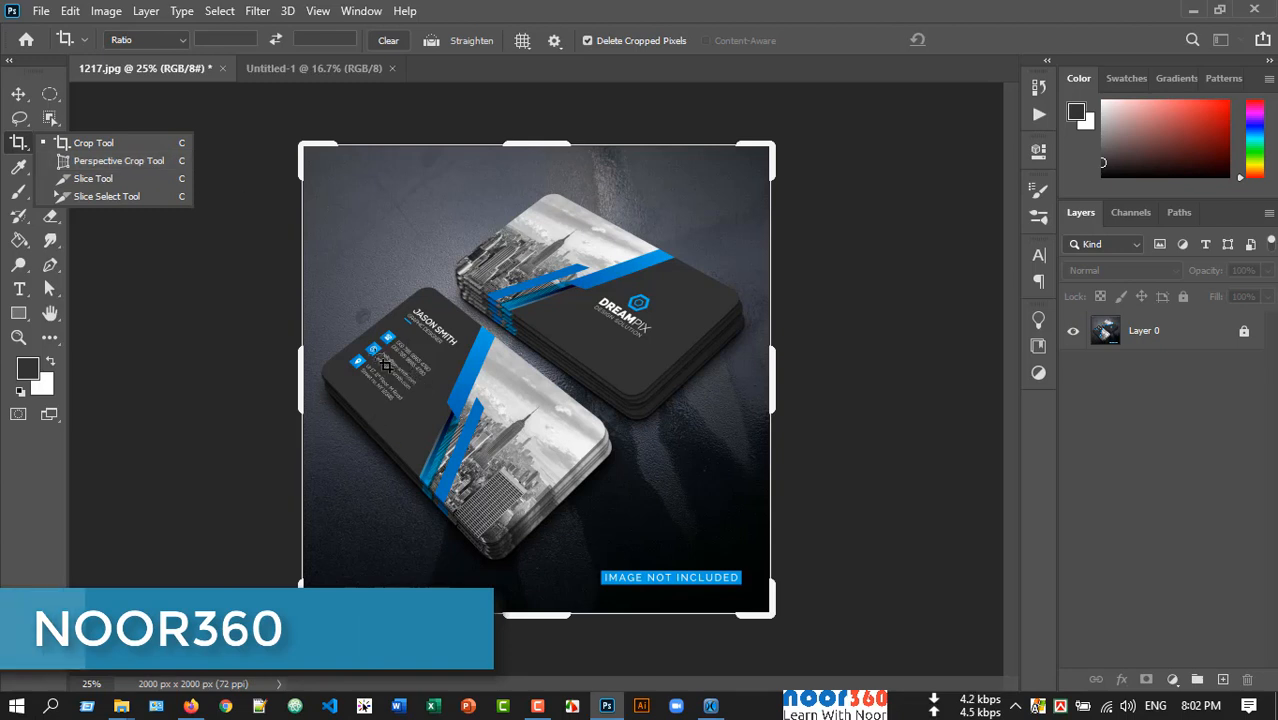
{"action": "left_click", "coordinate": [95, 146]}
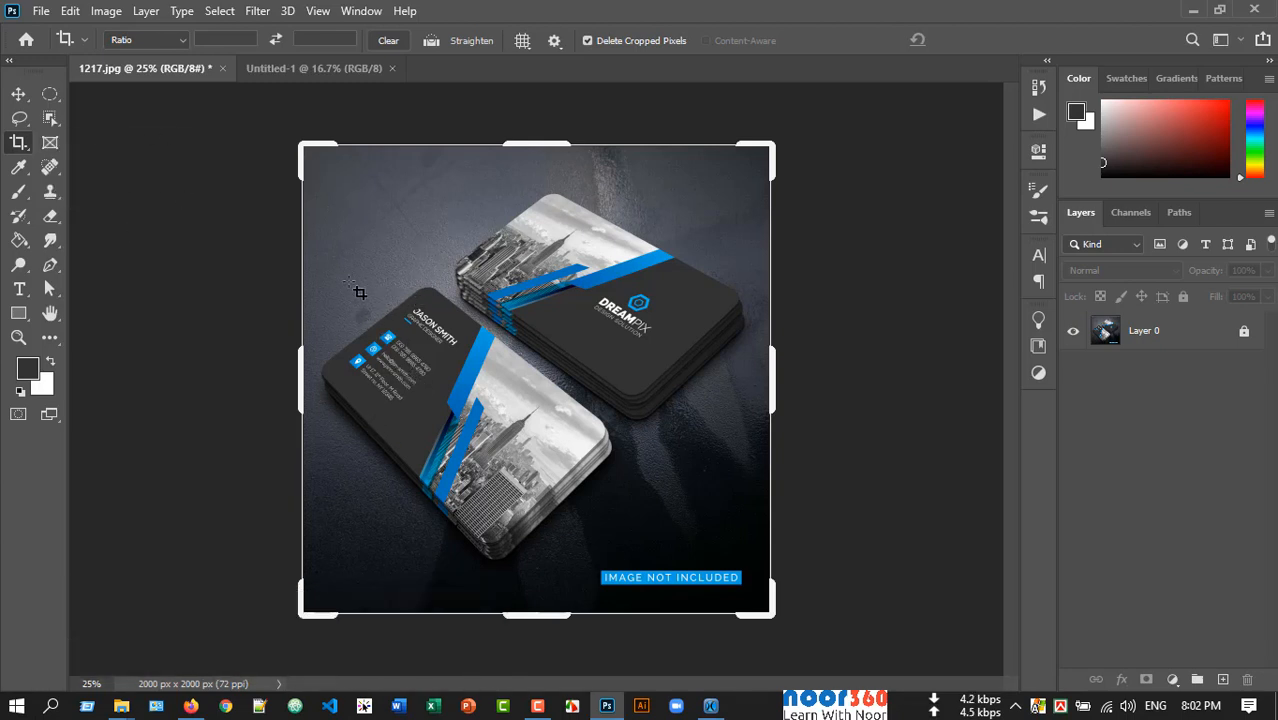
{"action": "left_click_drag", "start_coordinate": [341, 273], "coordinate": [633, 430]}
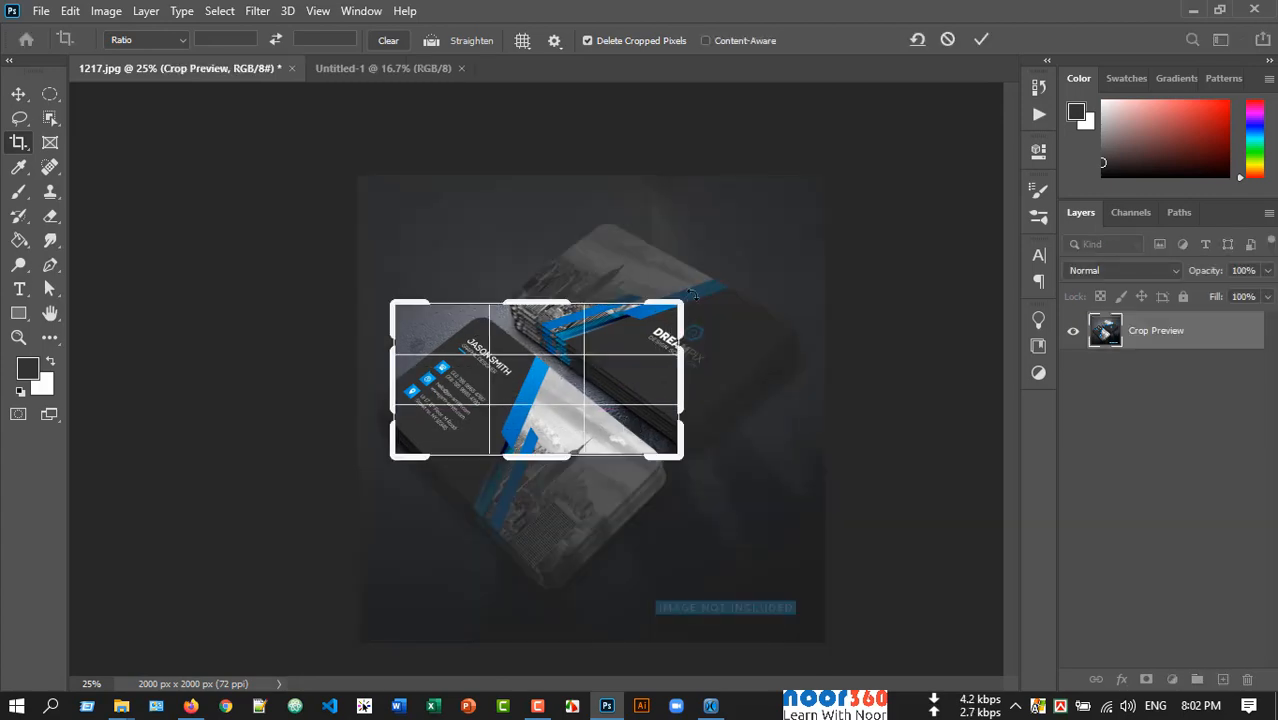
{"action": "left_click_drag", "start_coordinate": [693, 293], "coordinate": [592, 236]}
{"action": "left_click_drag", "start_coordinate": [528, 341], "coordinate": [494, 290]}
{"action": "left_click_drag", "start_coordinate": [696, 294], "coordinate": [697, 292]}
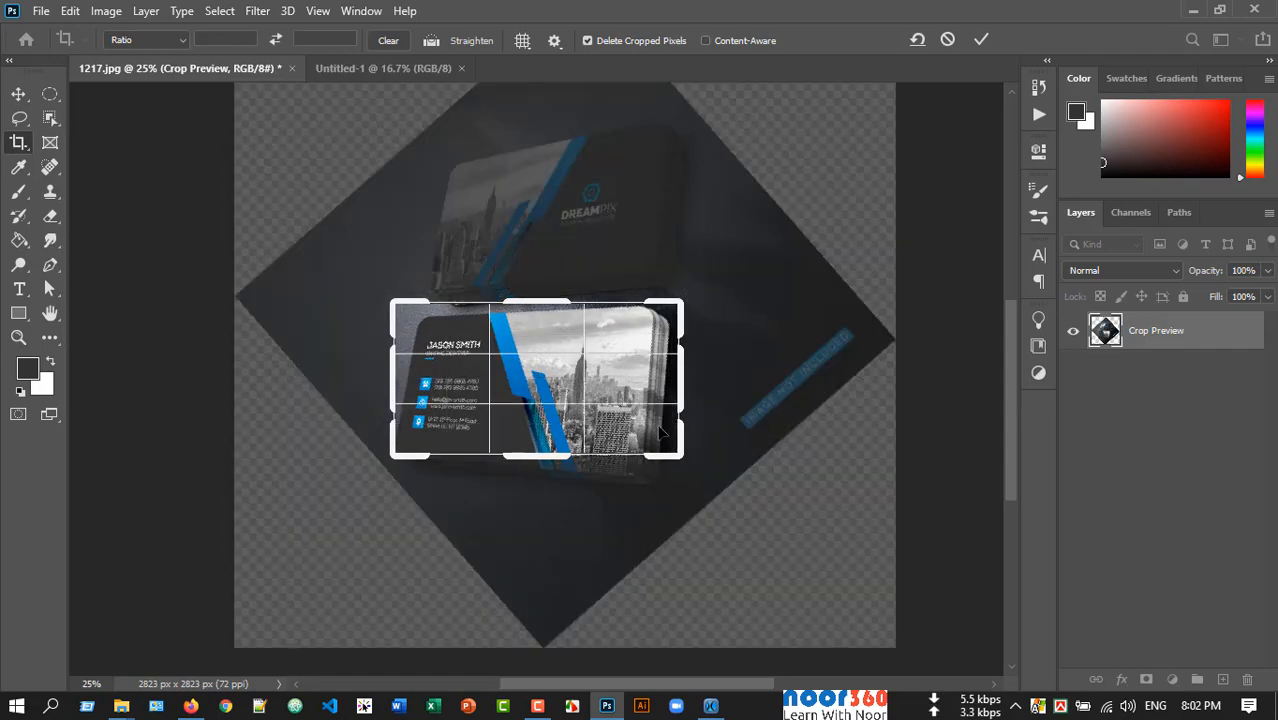
{"action": "mouse_move", "coordinate": [678, 458]}
{"action": "left_mouse_down"}
{"action": "mouse_move", "coordinate": [690, 456]}
{"action": "mouse_move", "coordinate": [670, 464]}
{"action": "mouse_move", "coordinate": [668, 444]}
{"action": "left_mouse_up"}
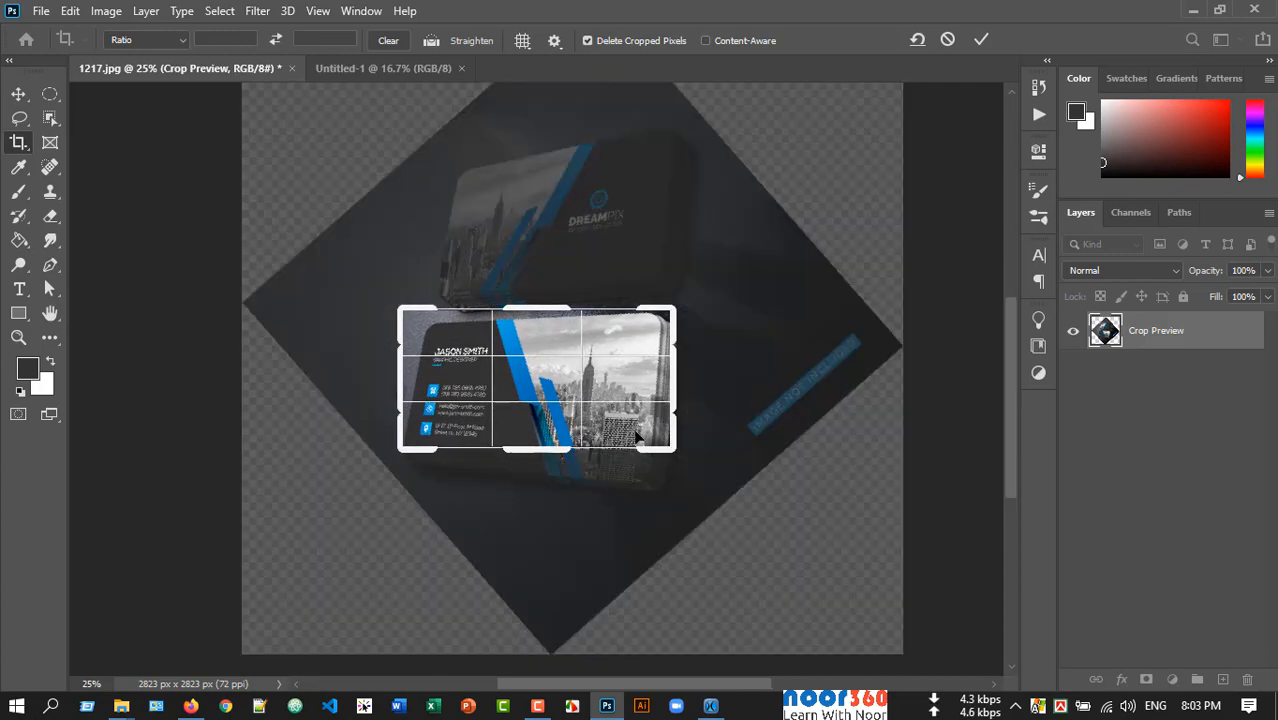
{"action": "left_click", "coordinate": [982, 41]}
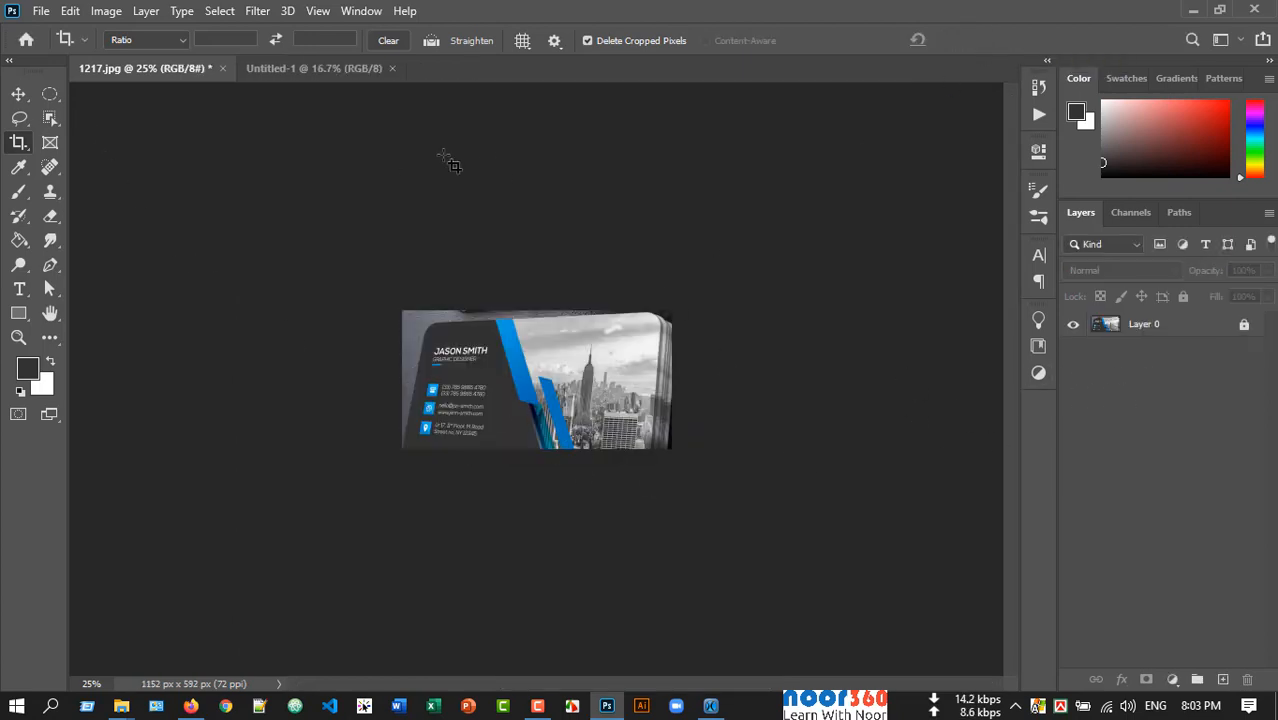
Unlock the cropped card's layer and move a copy of it into the upper half of the Untitled-1 document.
{"action": "left_click", "coordinate": [18, 93]}
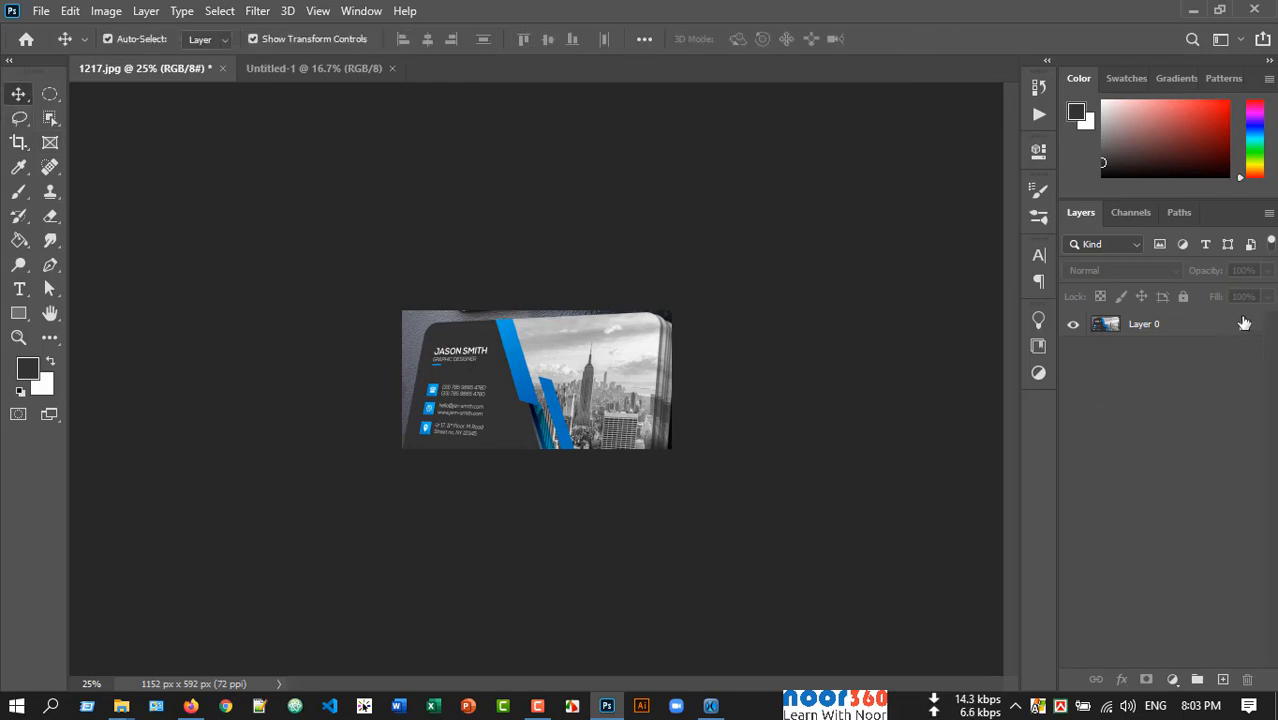
{"action": "left_click", "coordinate": [597, 370]}
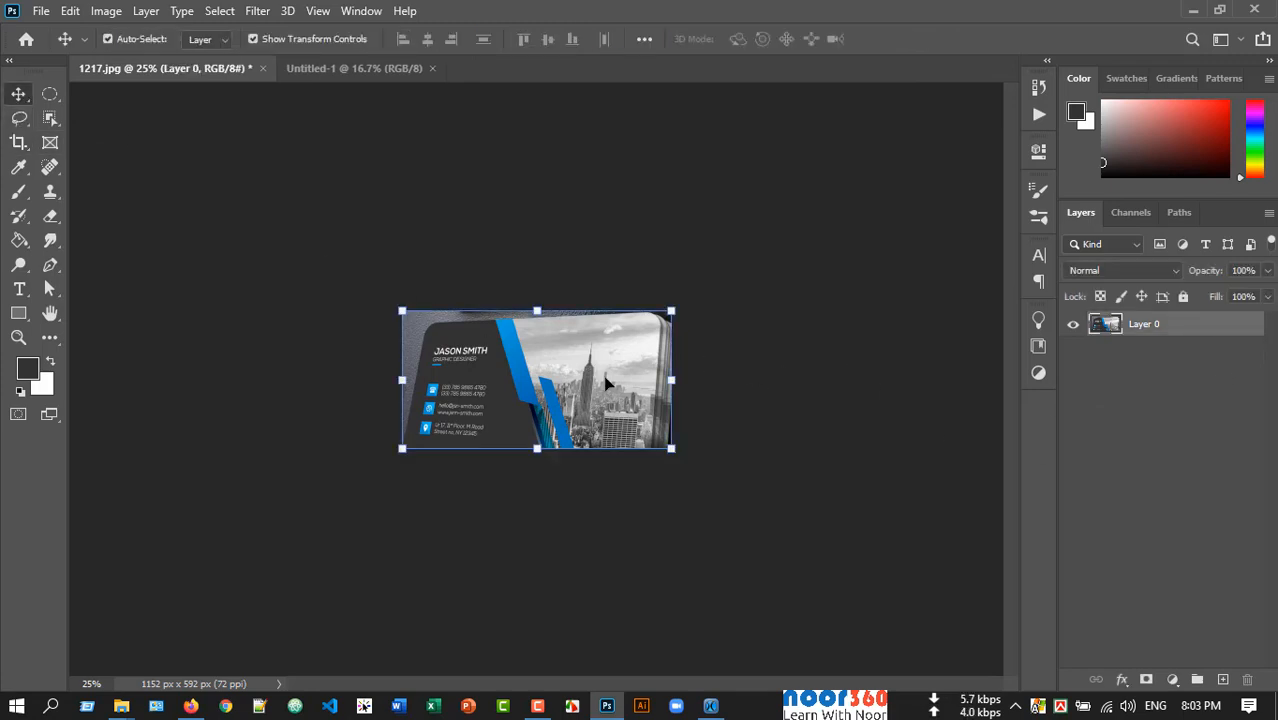
{"action": "left_click_drag", "start_coordinate": [566, 388], "coordinate": [548, 410]}
{"action": "left_click_drag", "start_coordinate": [333, 263], "coordinate": [570, 292]}
{"action": "left_click", "coordinate": [567, 490]}
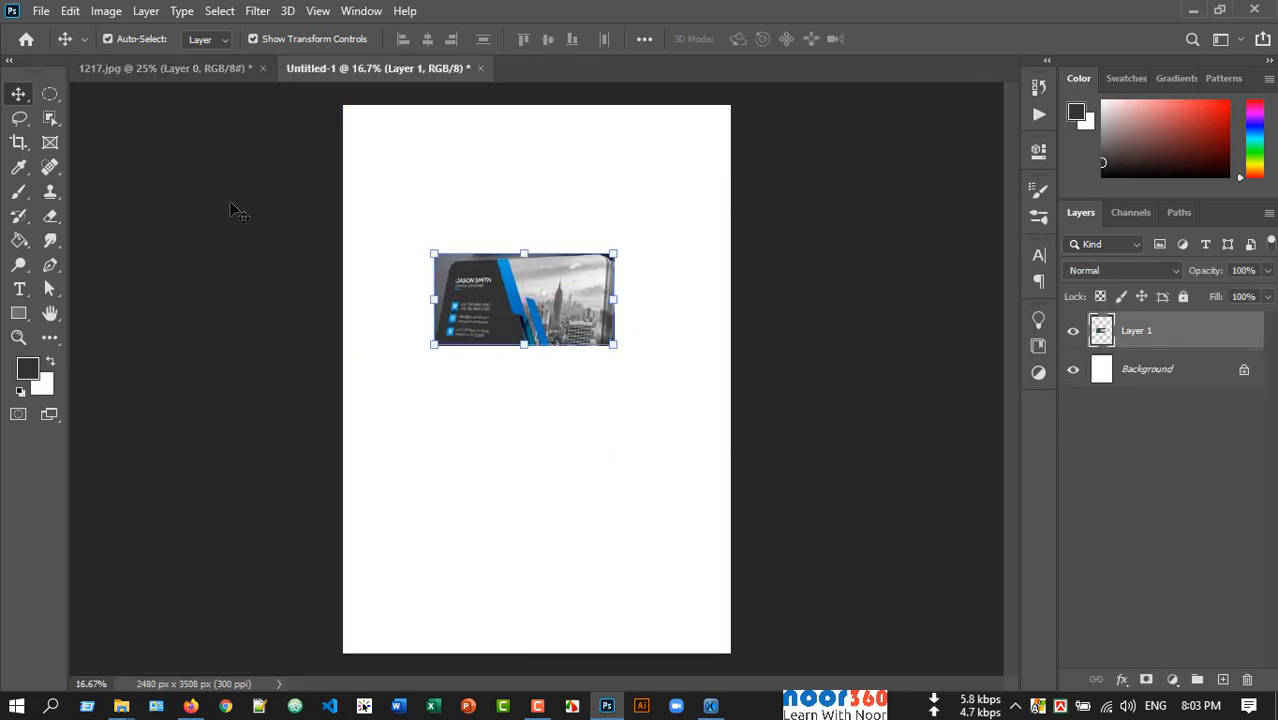
Return to the 1217.jpg document and undo the crop to restore the full image with both card stacks.
{"action": "key", "text": "ctrl+Tab"}
{"action": "left_click", "coordinate": [699, 419]}
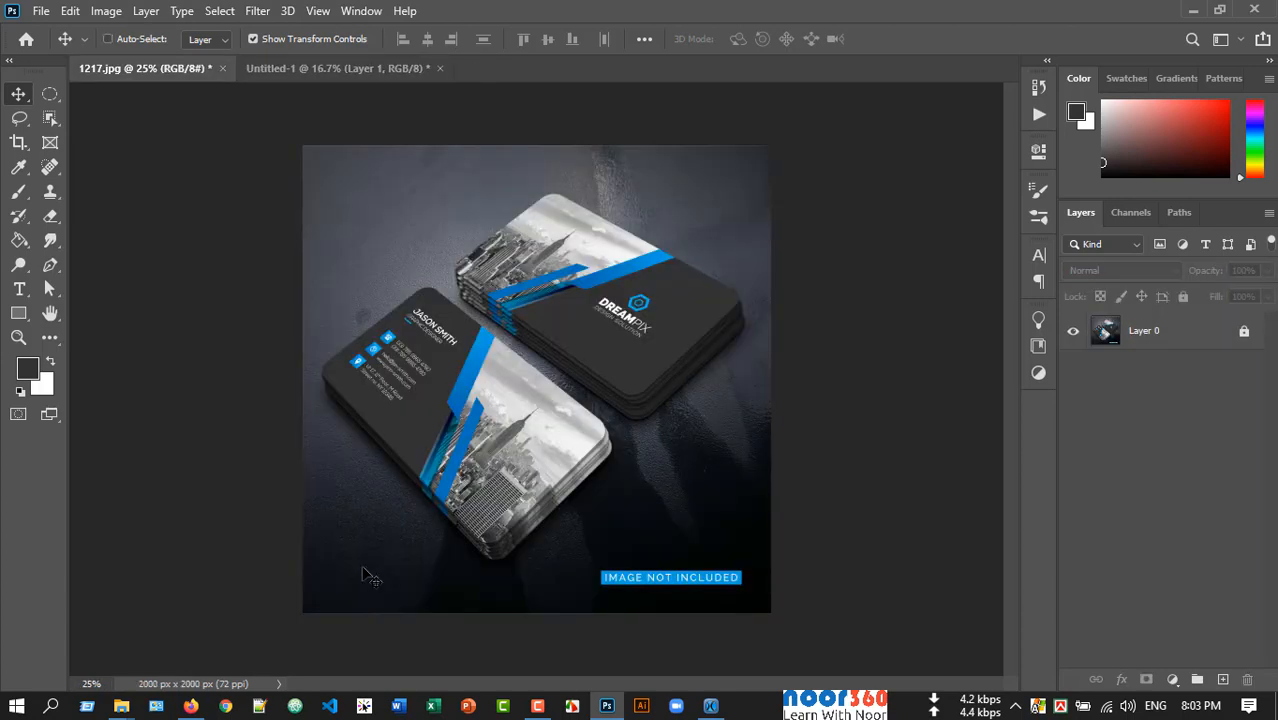
{"action": "left_click", "coordinate": [18, 142]}
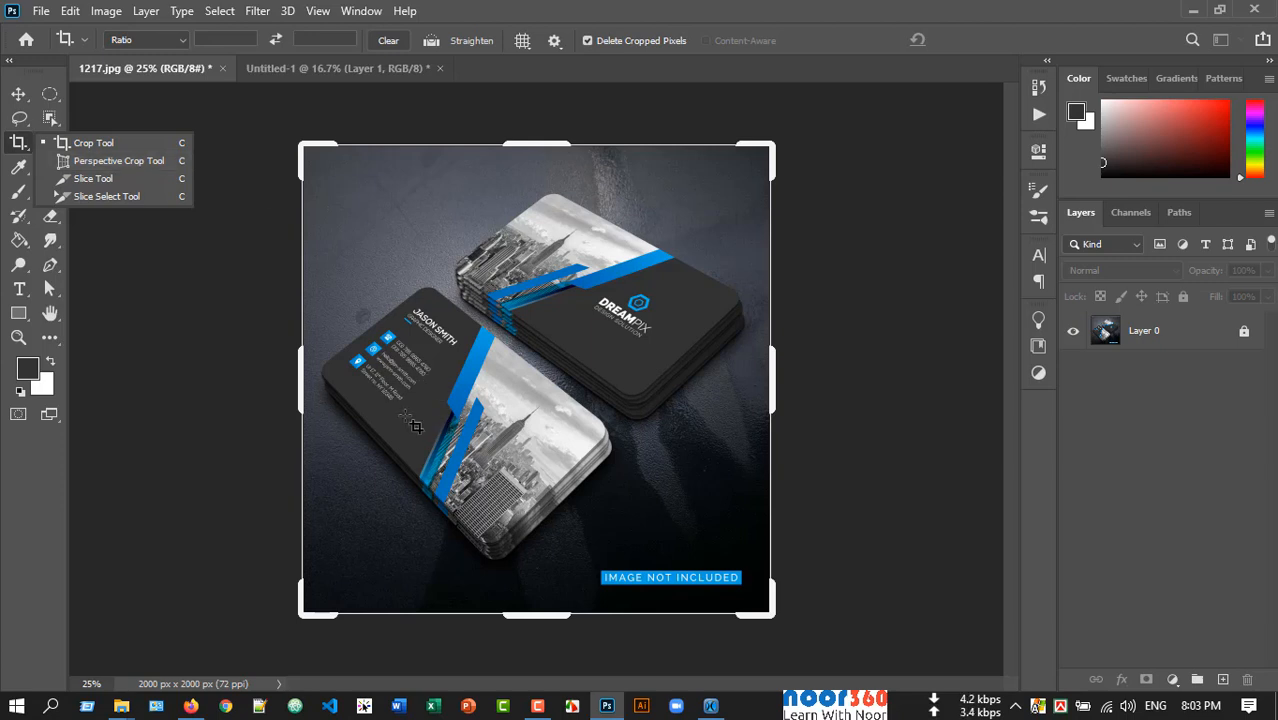
{"action": "left_click", "coordinate": [17, 94]}
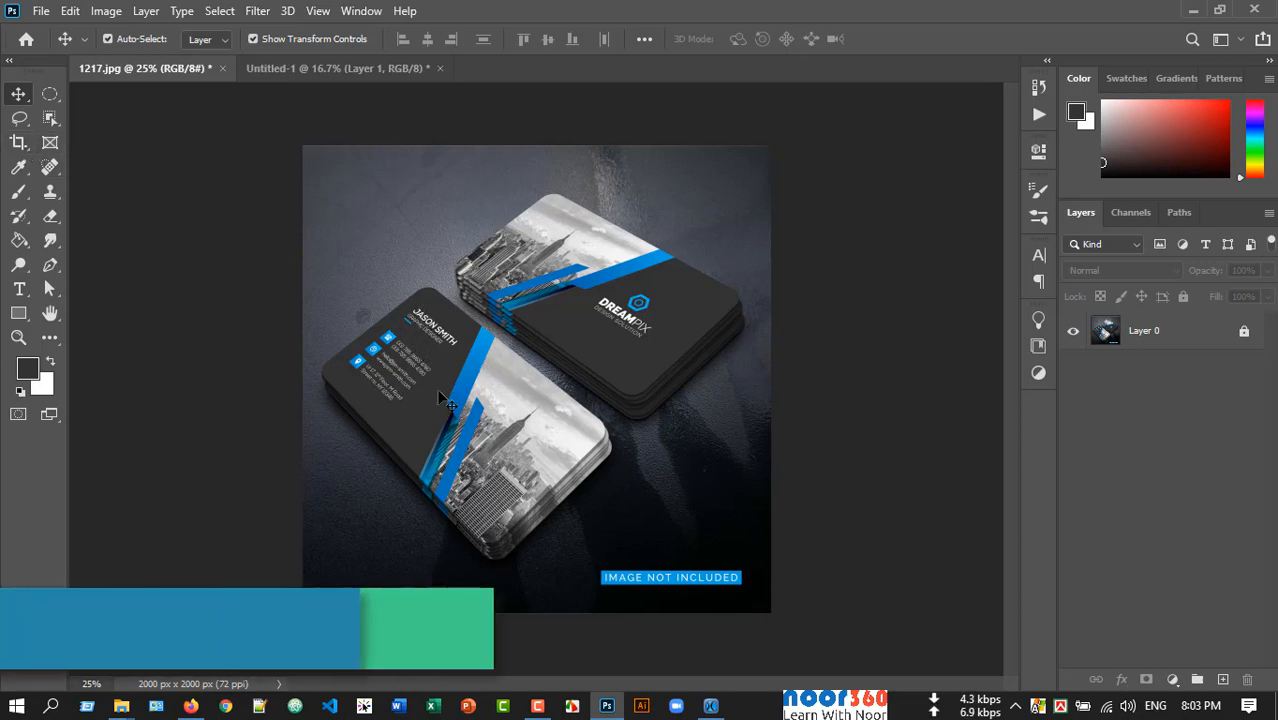
Apply a Perspective Crop to the lower-left business card, fitting the grid's four corners to the corners of the card's face.
{"action": "left_click", "coordinate": [18, 142]}
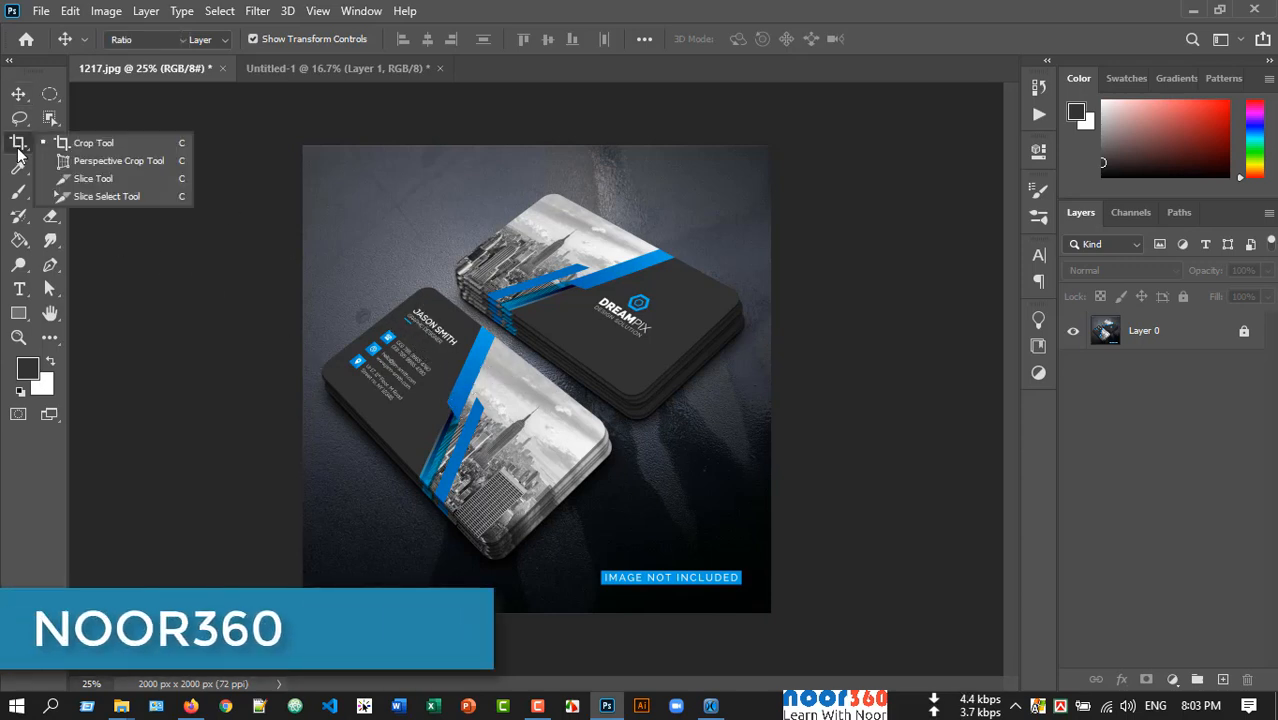
{"action": "left_click", "coordinate": [97, 162]}
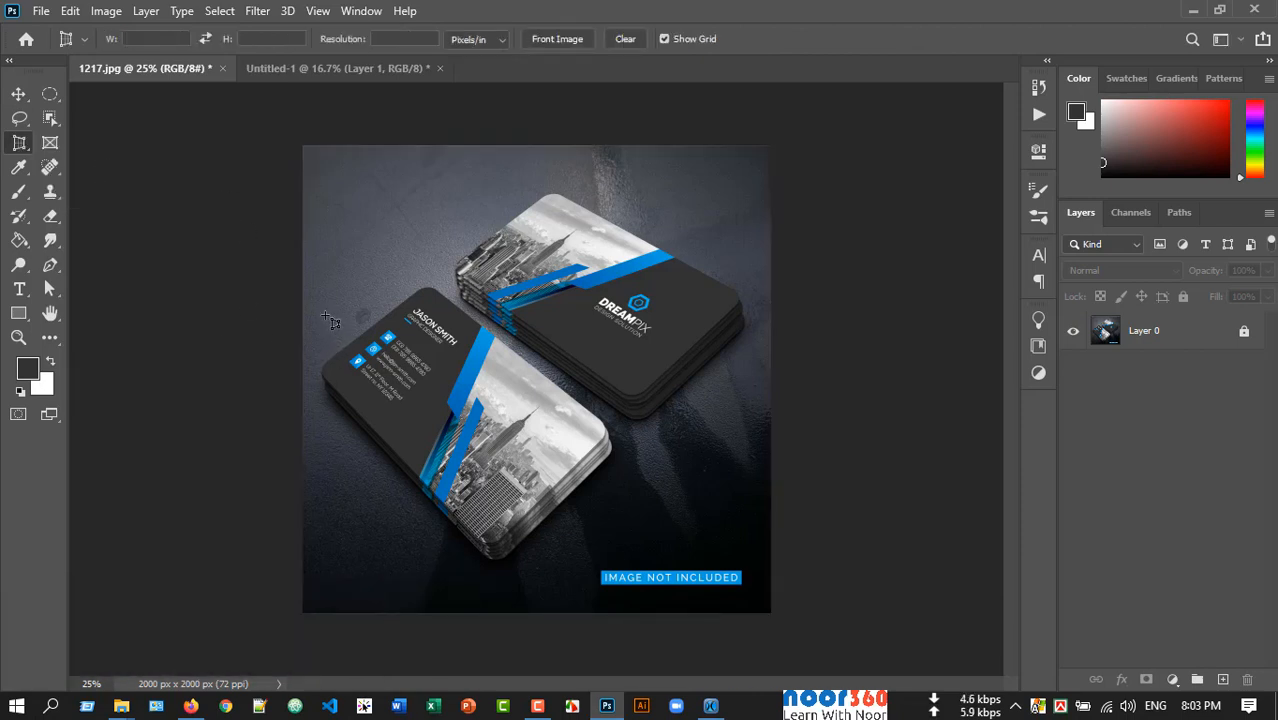
{"action": "left_click_drag", "start_coordinate": [327, 304], "coordinate": [497, 538]}
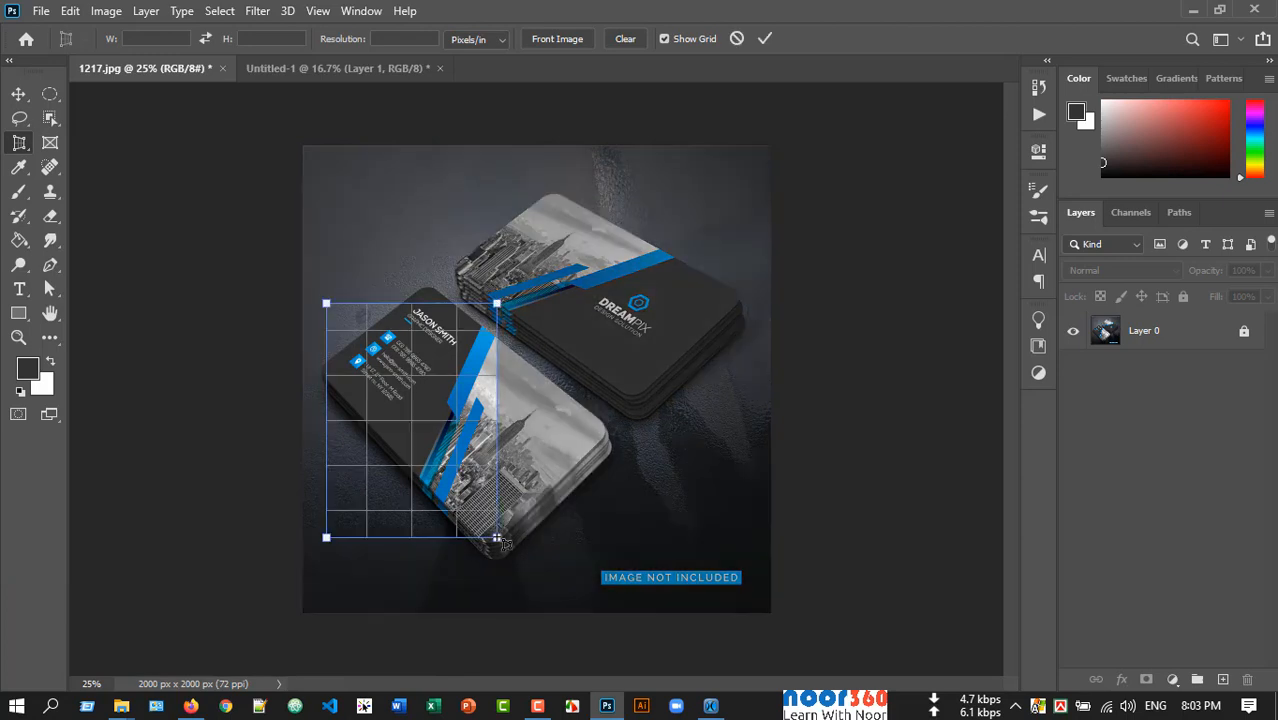
{"action": "left_click_drag", "start_coordinate": [505, 308], "coordinate": [611, 428]}
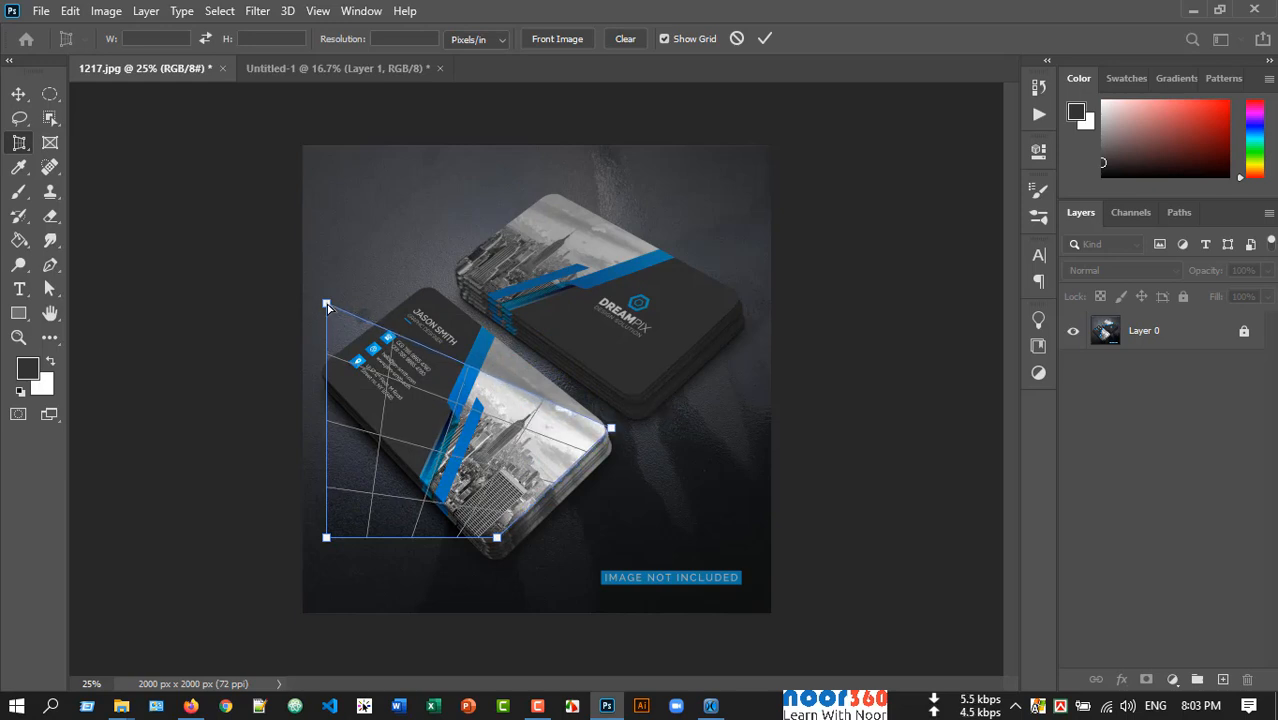
{"action": "left_click_drag", "start_coordinate": [326, 304], "coordinate": [424, 284]}
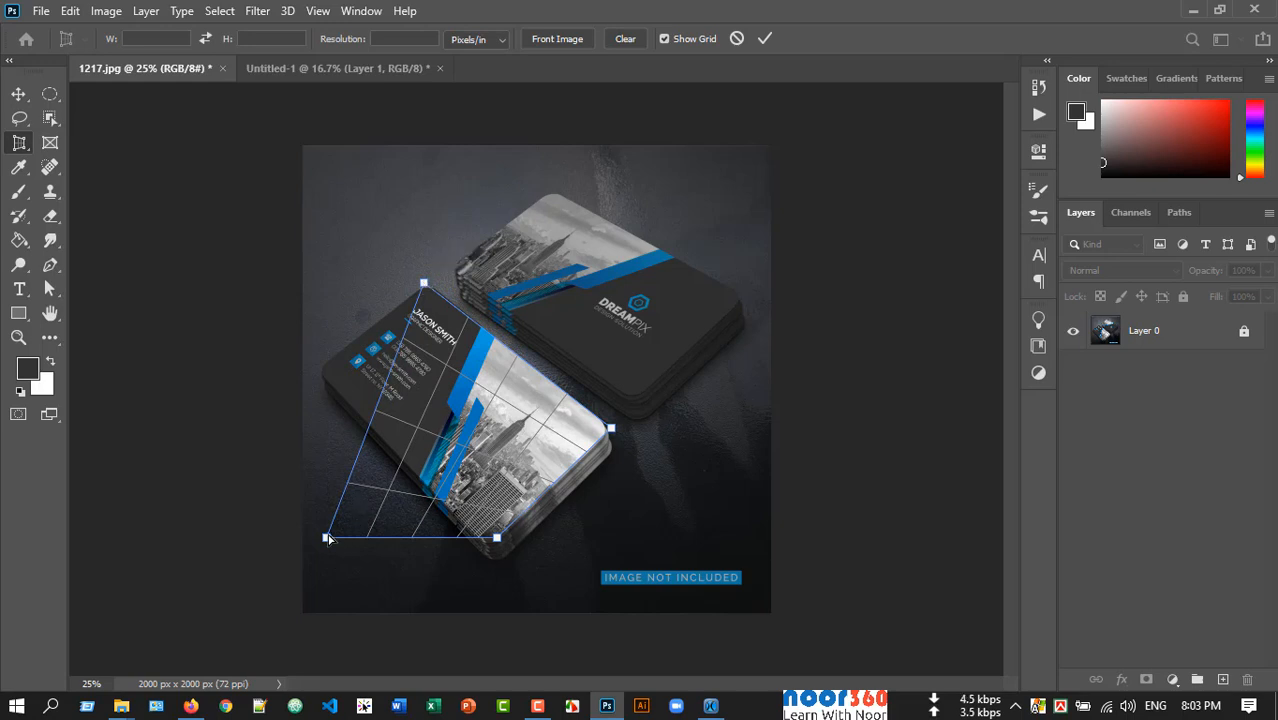
{"action": "left_click_drag", "start_coordinate": [328, 539], "coordinate": [322, 369]}
{"action": "left_click_drag", "start_coordinate": [496, 541], "coordinate": [488, 549]}
{"action": "scroll", "coordinate": [493, 548], "scroll_direction": "up", "scroll_amount": 2}
{"action": "scroll", "coordinate": [493, 548], "scroll_direction": "up", "scroll_amount": 3}
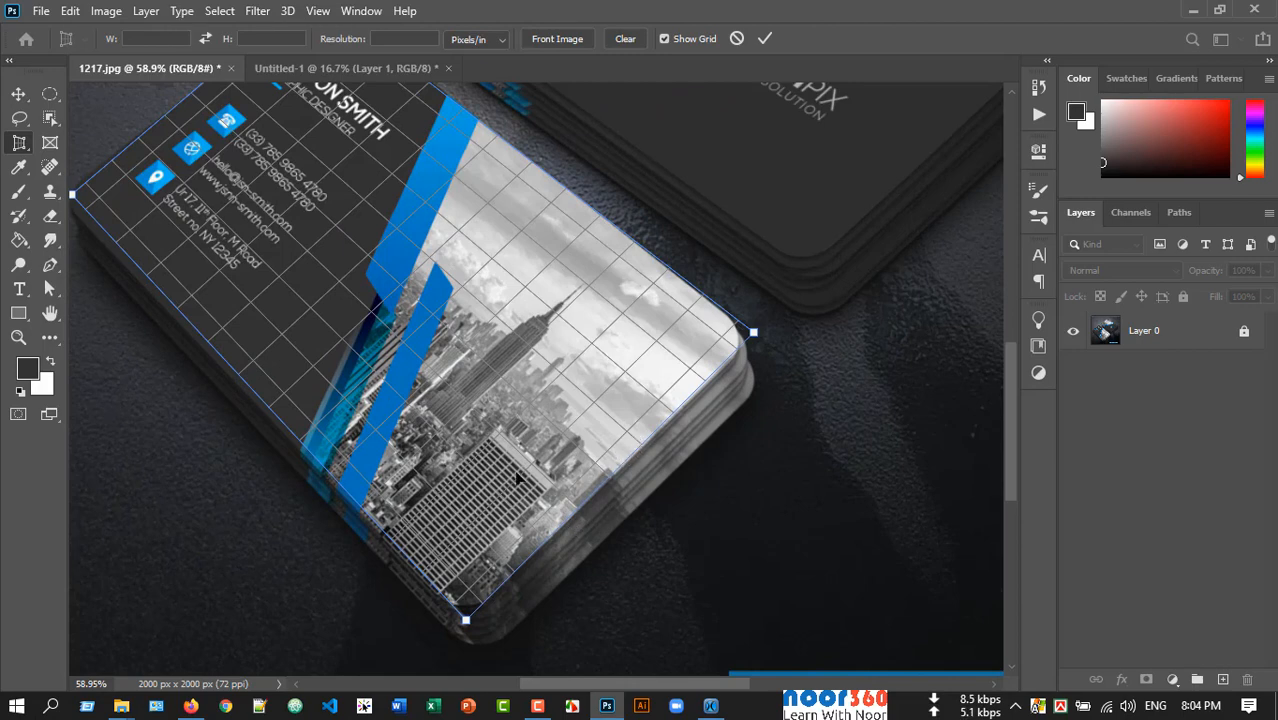
{"action": "scroll", "coordinate": [433, 484], "scroll_direction": "down", "scroll_amount": 2}
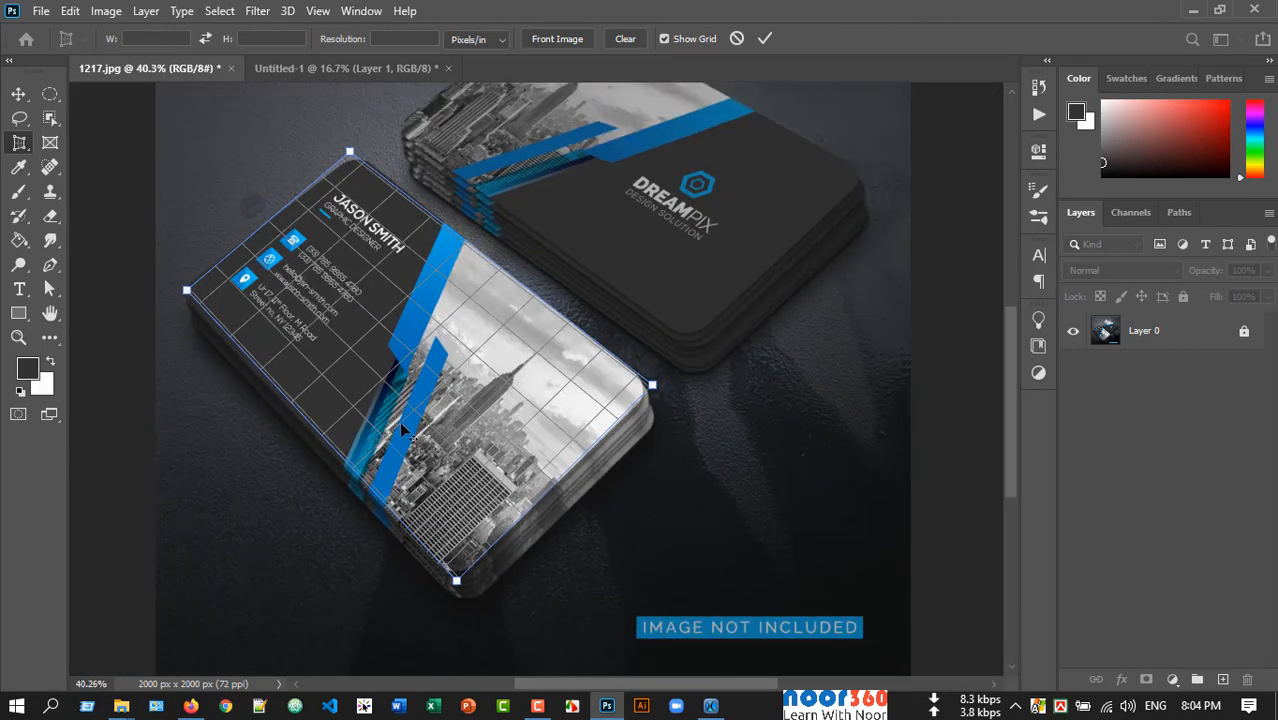
{"action": "scroll", "coordinate": [402, 428], "scroll_direction": "down", "scroll_amount": 1}
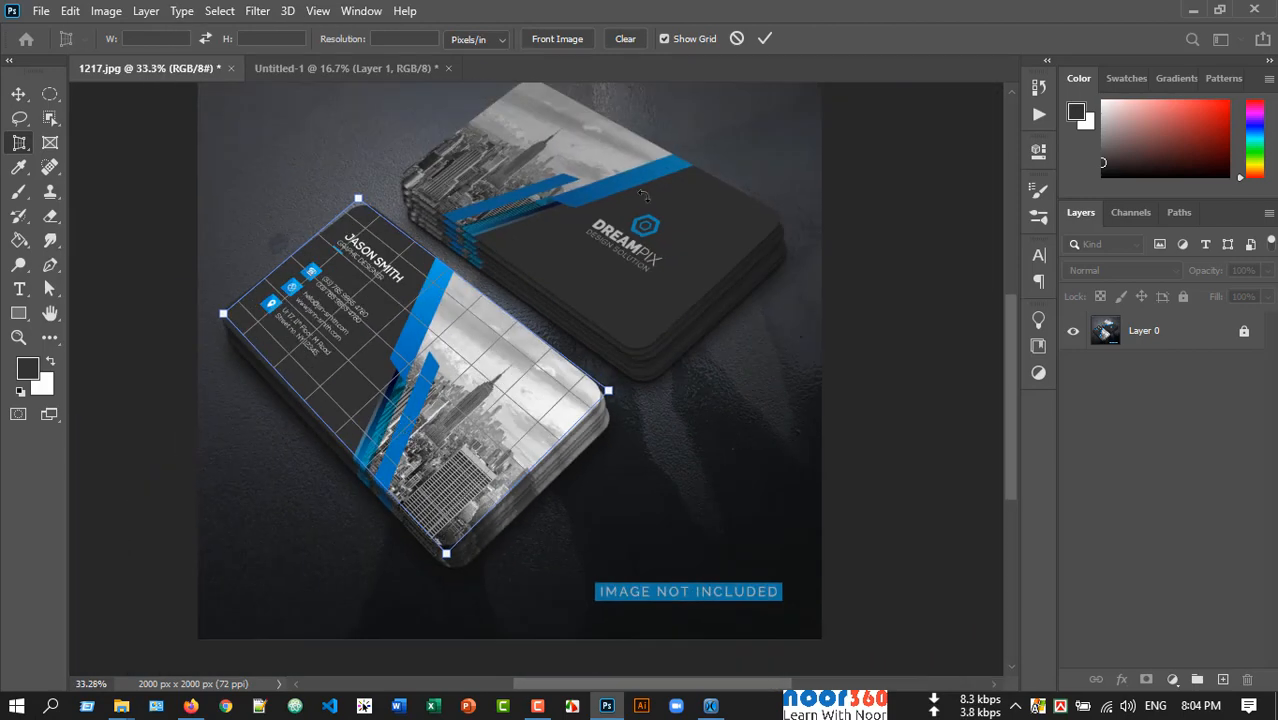
{"action": "left_click", "coordinate": [765, 39]}
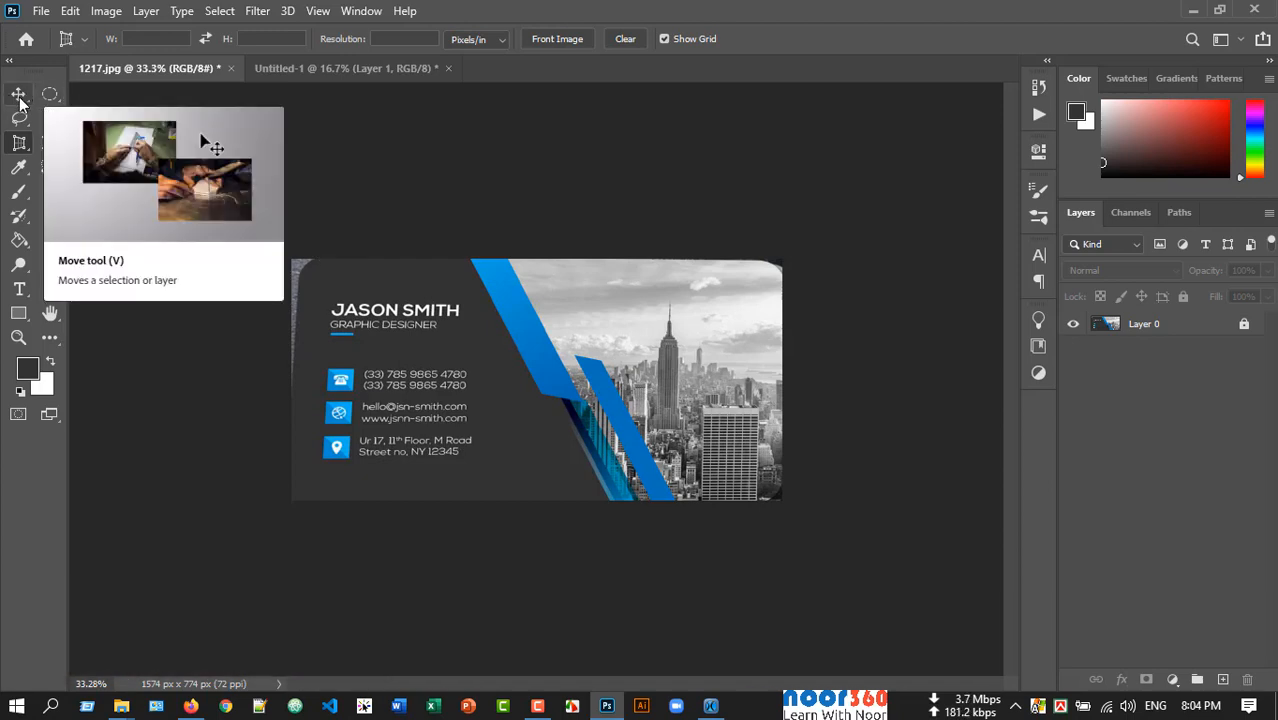
Sample the card's blue diagonal stripe as the foreground color with the Eyedropper tool.
{"action": "left_click", "coordinate": [22, 170]}
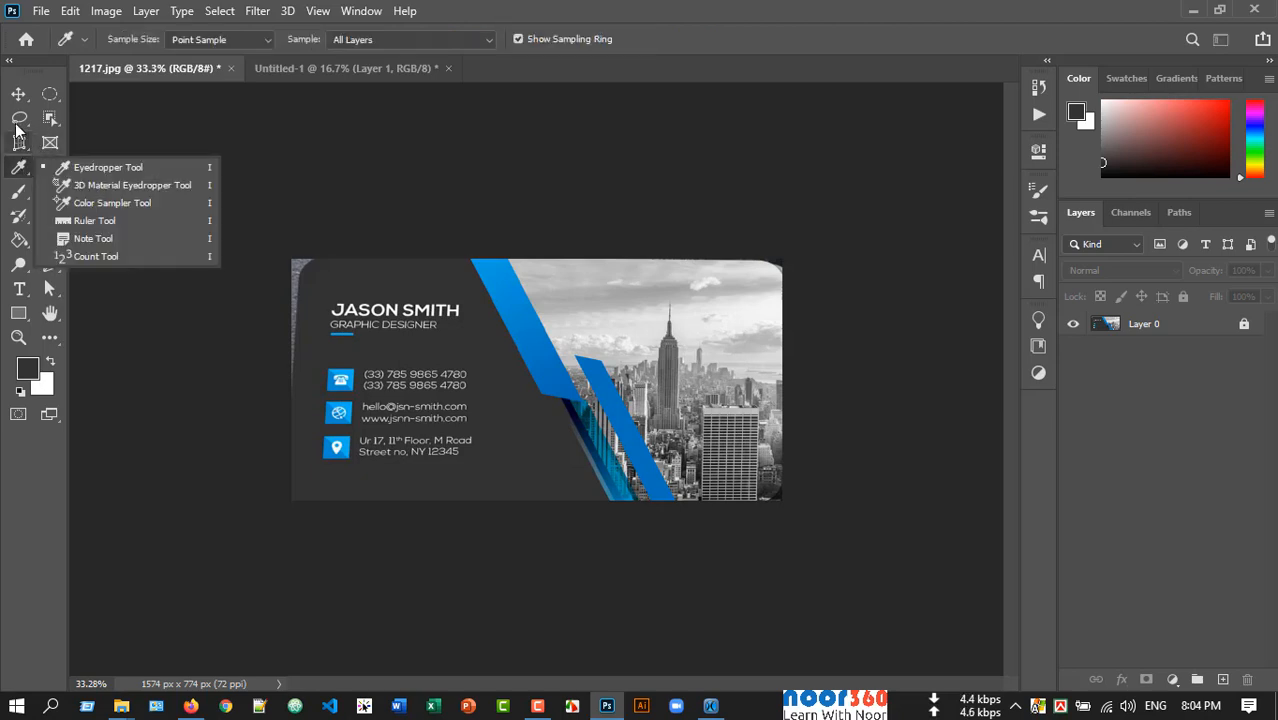
{"action": "left_click", "coordinate": [18, 94]}
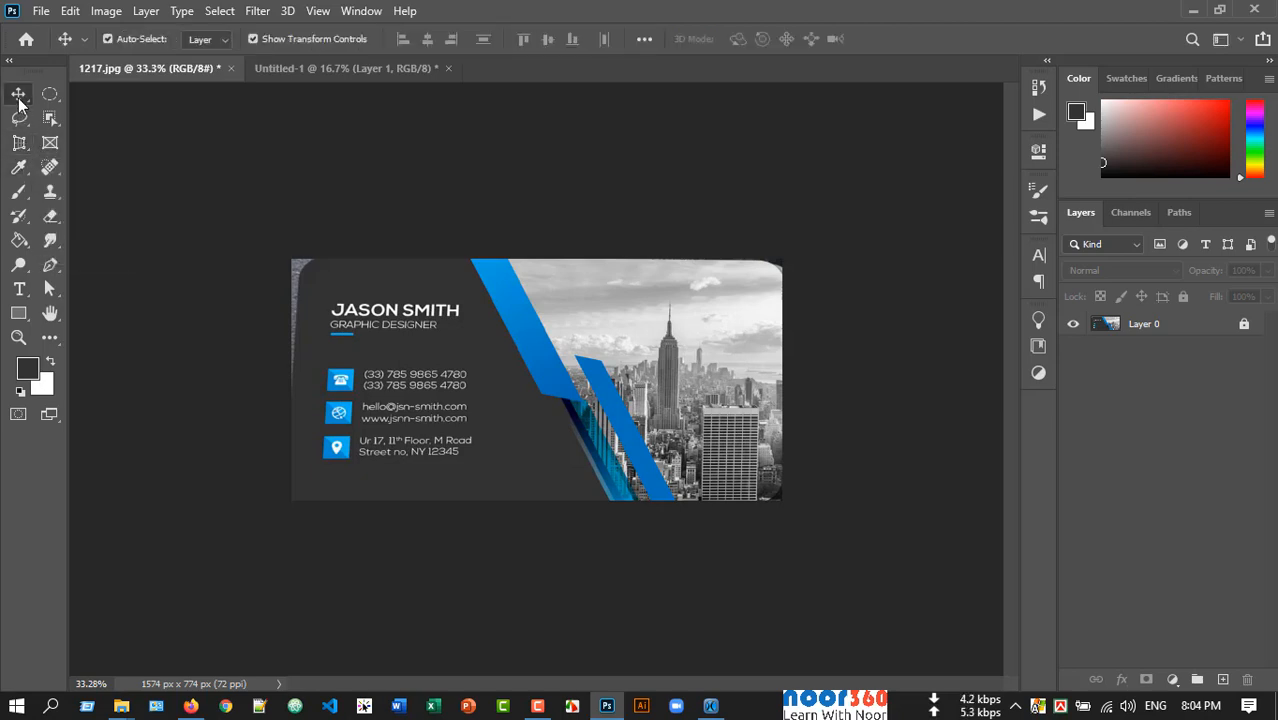
{"action": "left_click", "coordinate": [22, 167]}
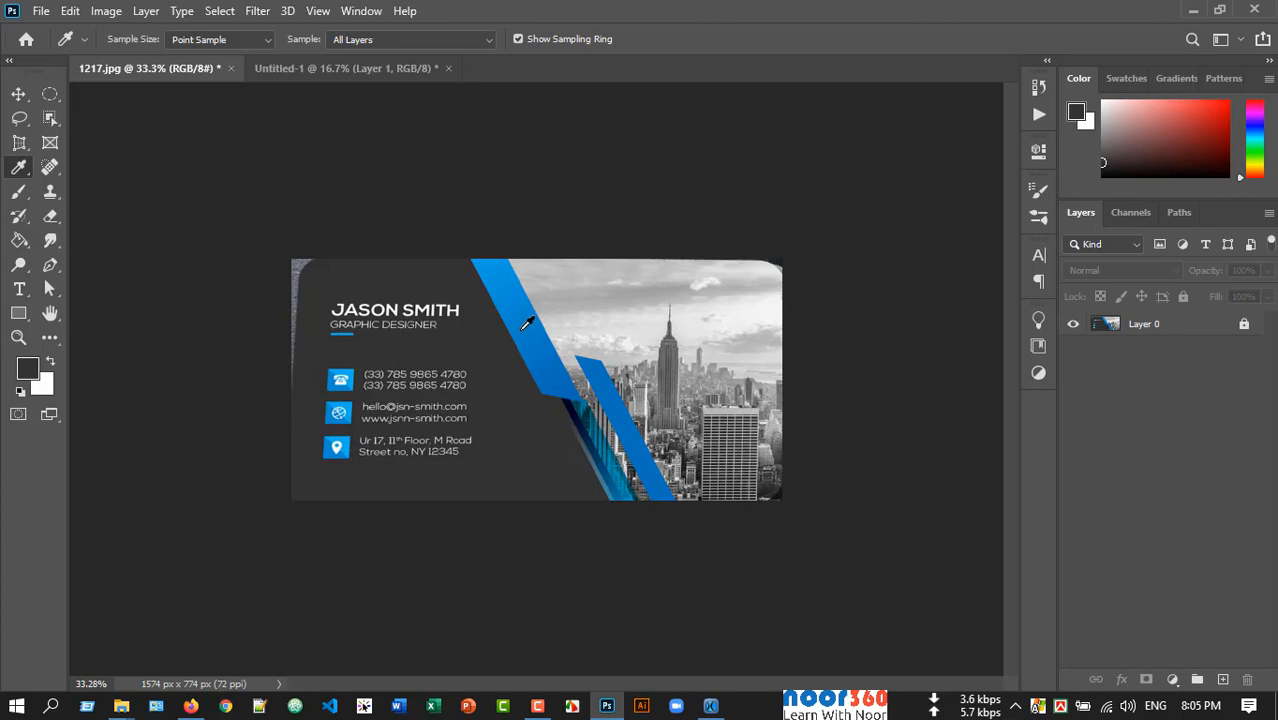
{"action": "left_click", "coordinate": [521, 329]}
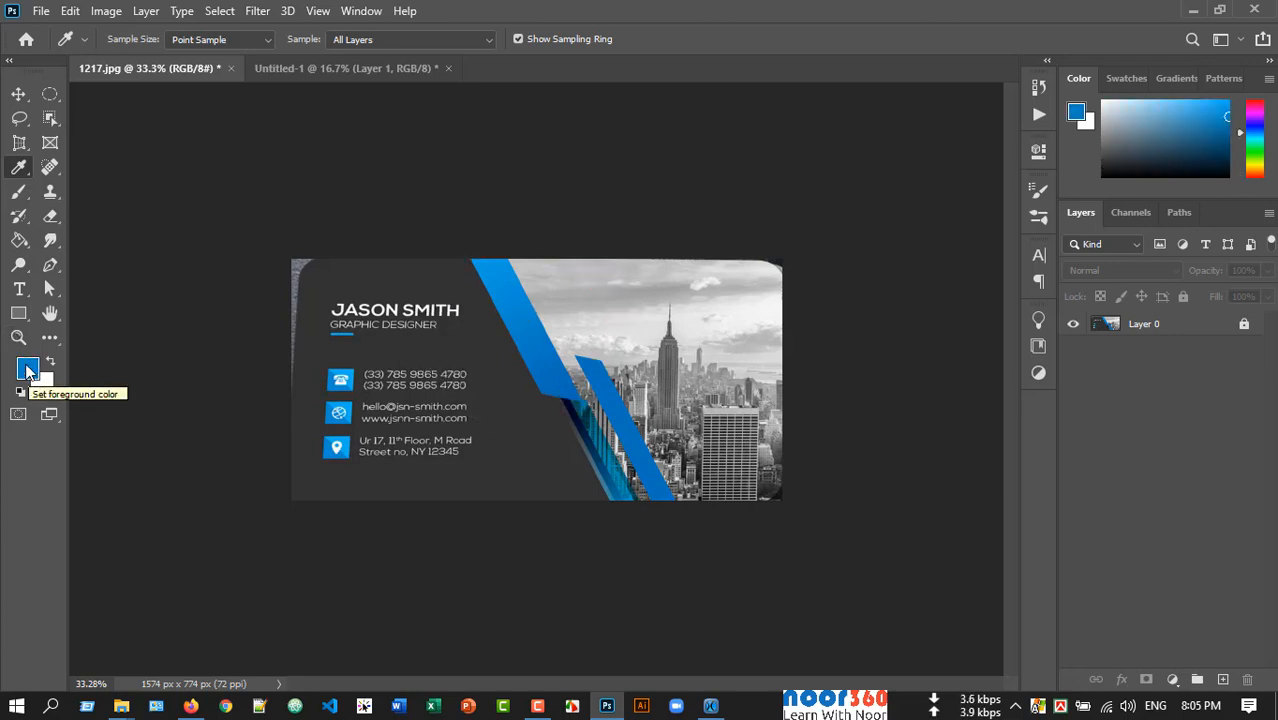
Sample the card's dark grey area as the foreground color, and view the foreground and background color pickers without changing either.
{"action": "left_click", "coordinate": [400, 341]}
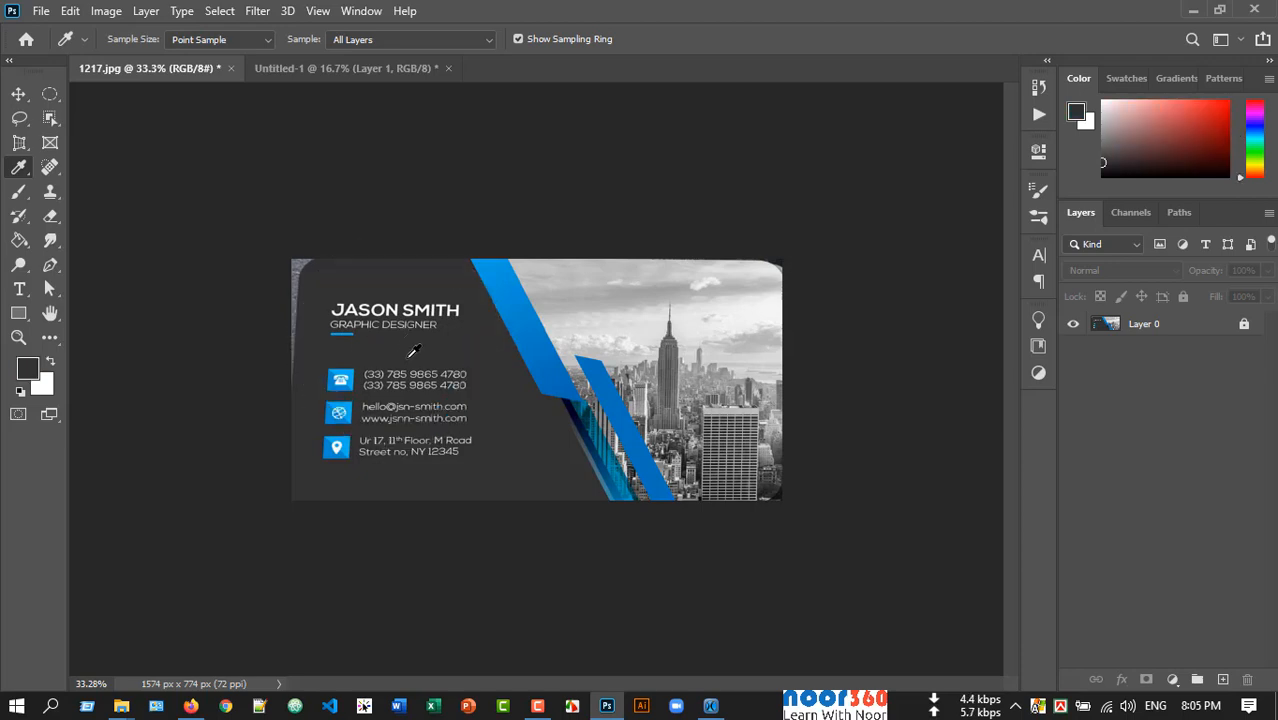
{"action": "left_click", "coordinate": [30, 372]}
{"action": "left_click", "coordinate": [1146, 218]}
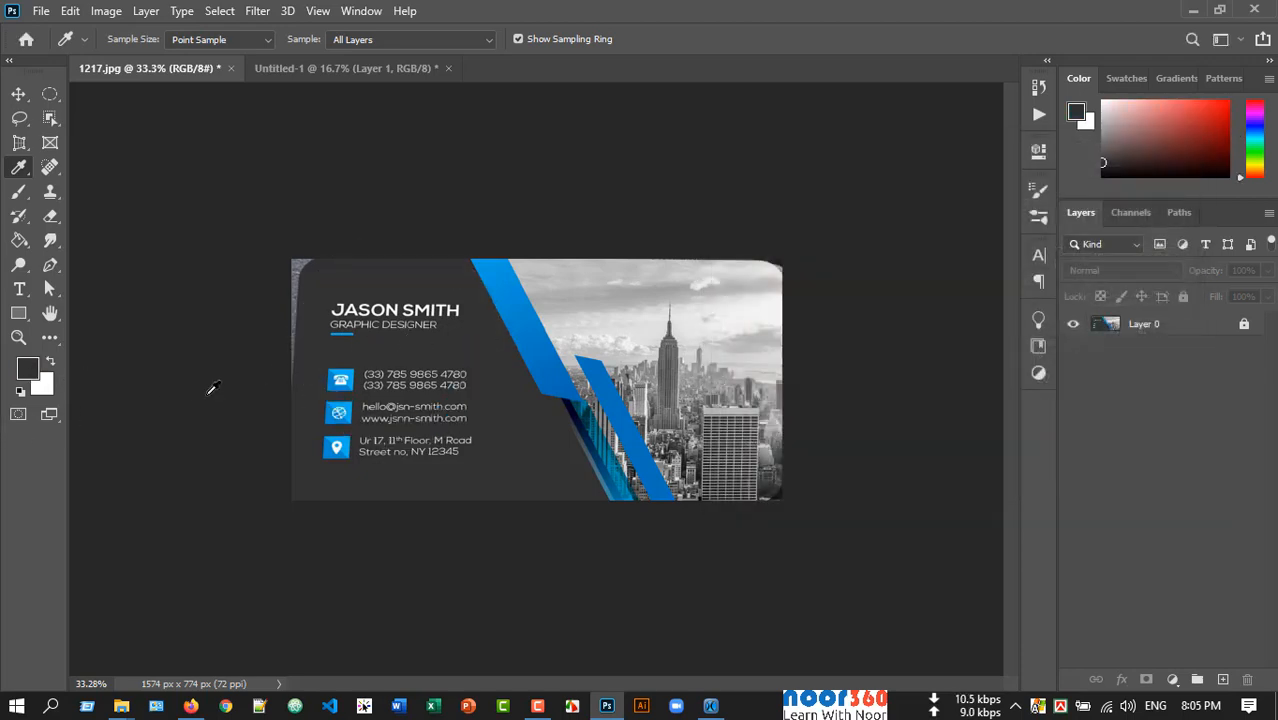
{"action": "left_click", "coordinate": [50, 384]}
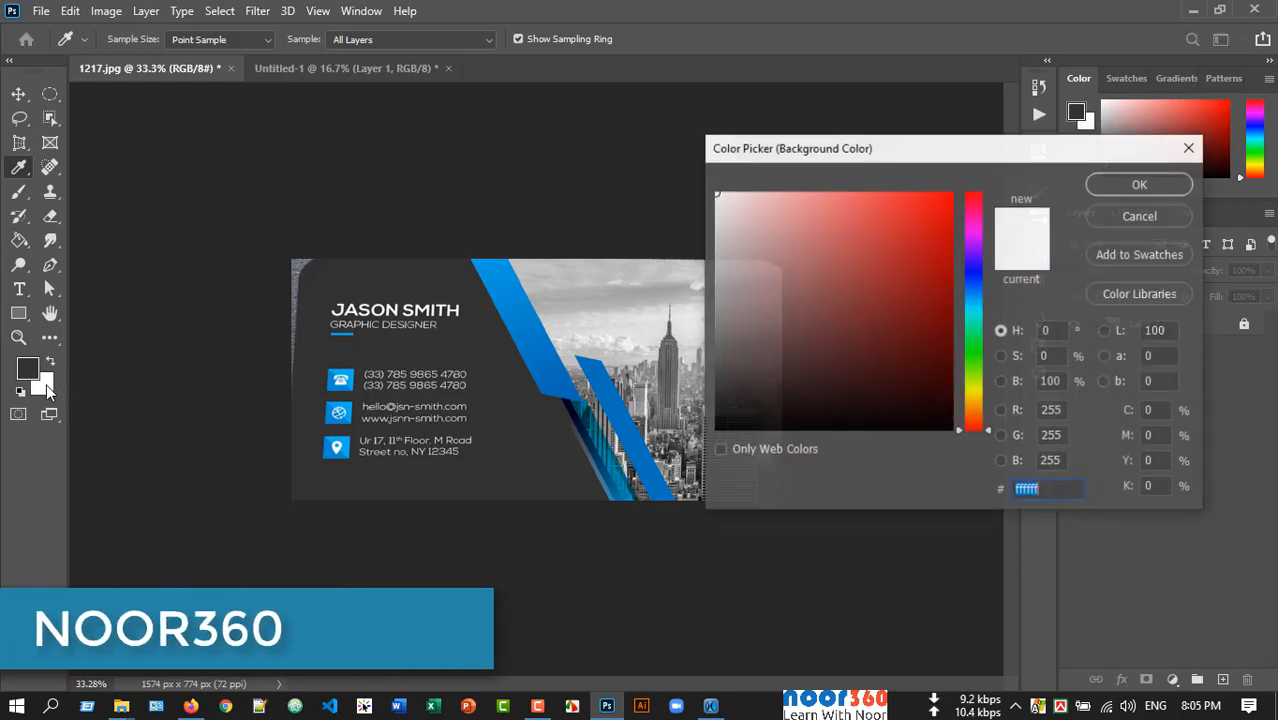
{"action": "left_click", "coordinate": [1189, 147]}
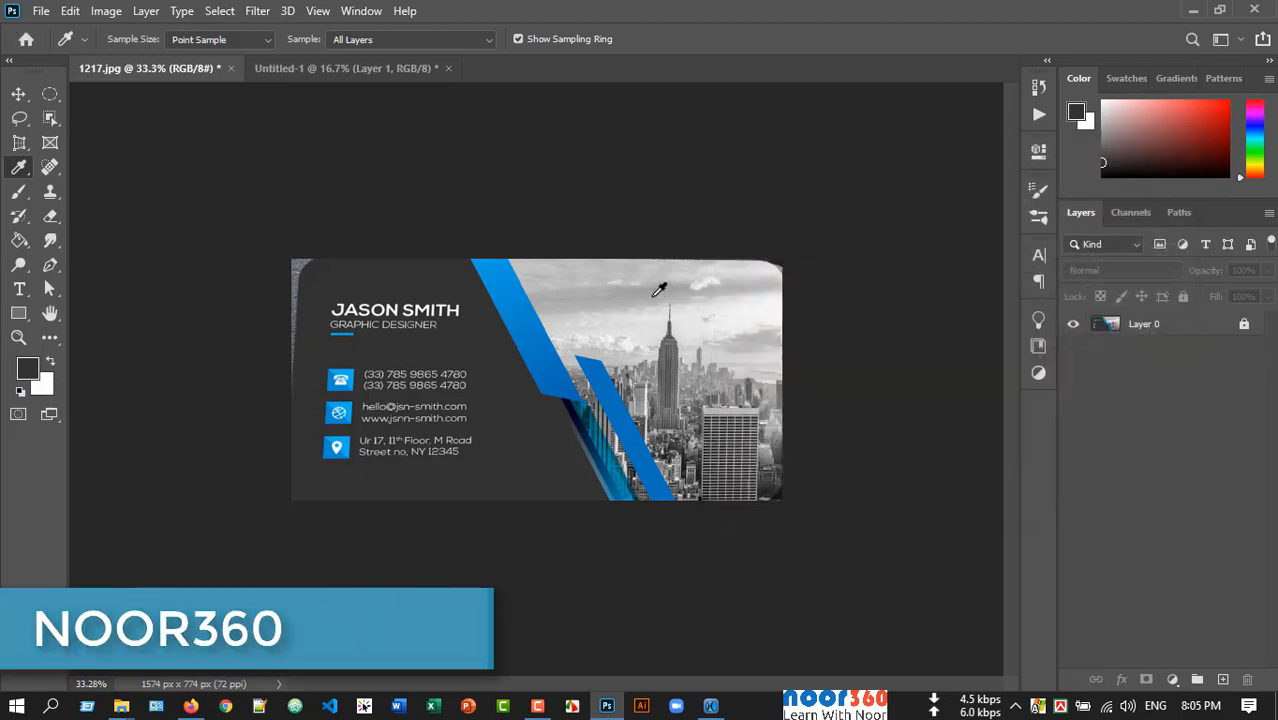
Sample the card's grey sky, replace that foreground color with the blue of the diagonal stripe, and return to the Move tool.
{"action": "left_click", "coordinate": [650, 294]}
{"action": "left_click", "coordinate": [515, 327]}
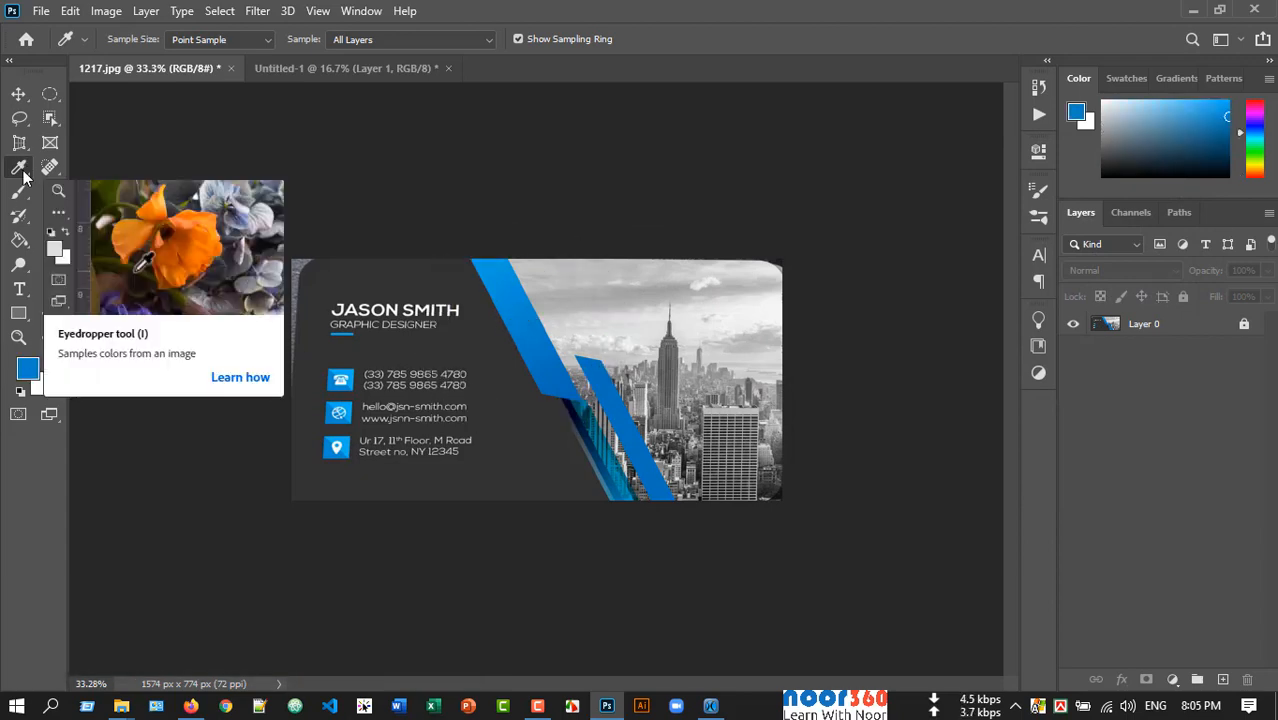
{"action": "key", "text": "v"}
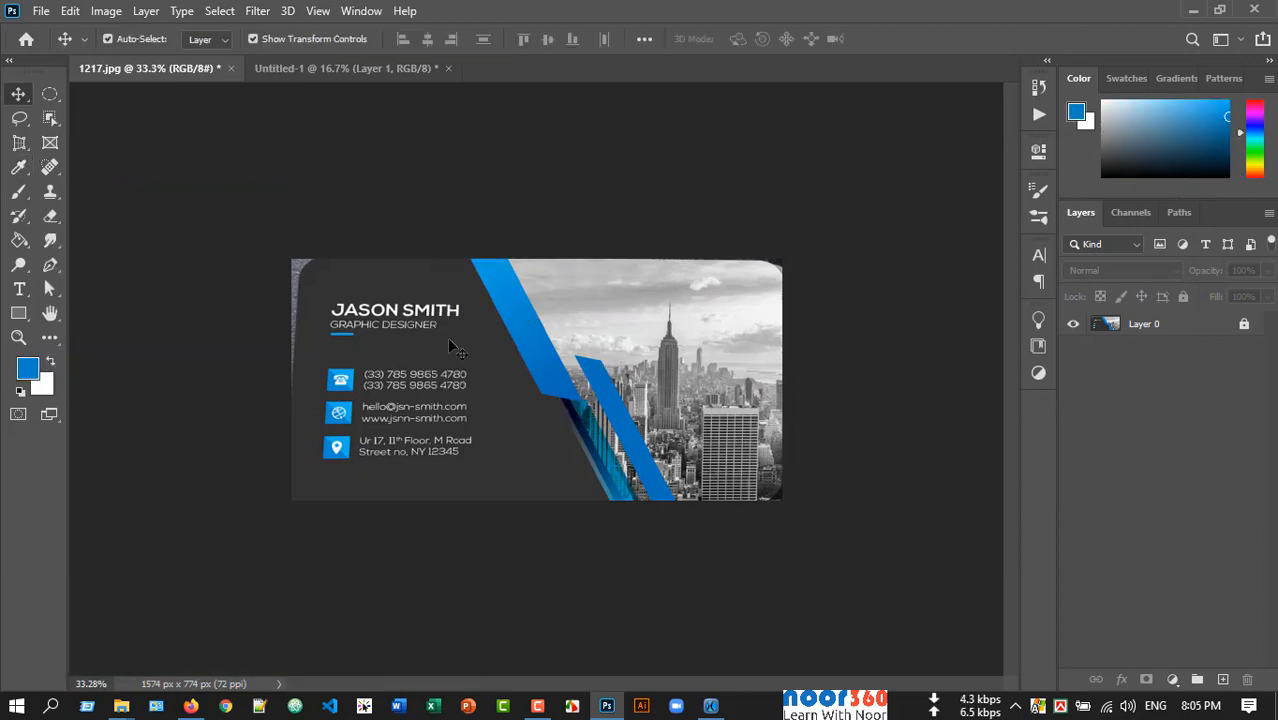